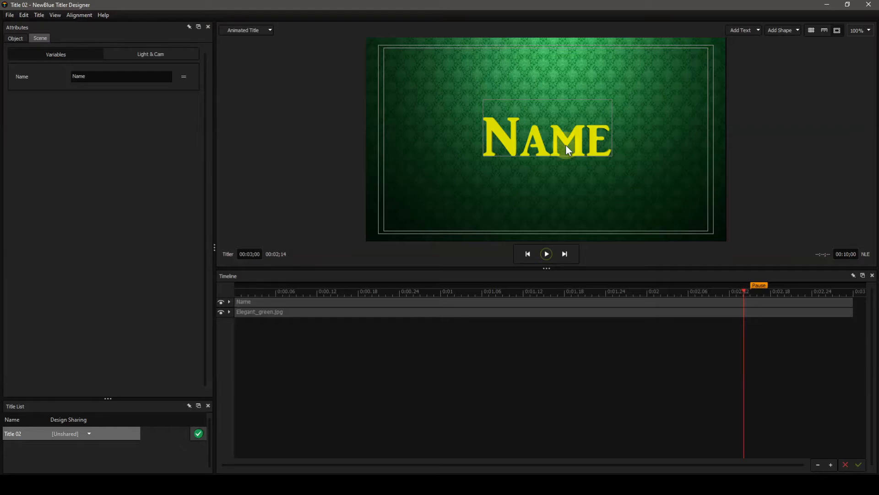
Rotate the Name text in 3D to about X -4.2, Y 30.6 and Z 1.6
left_click(563, 145)
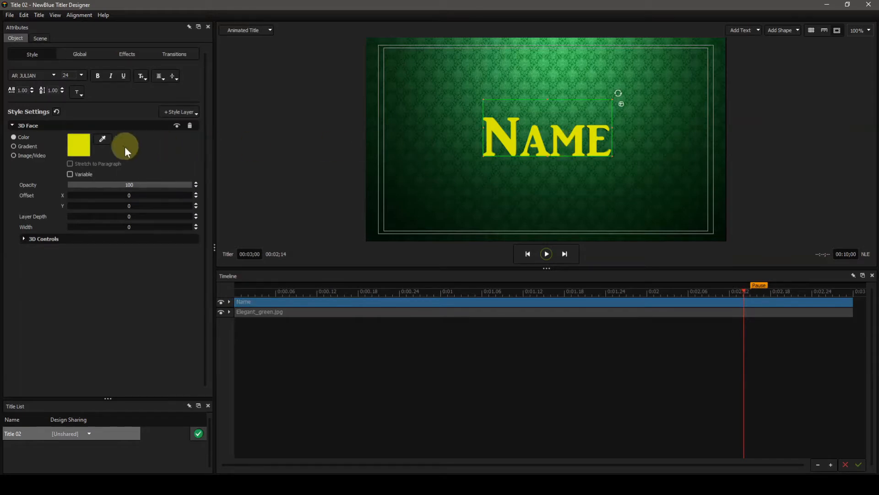
left_click(80, 55)
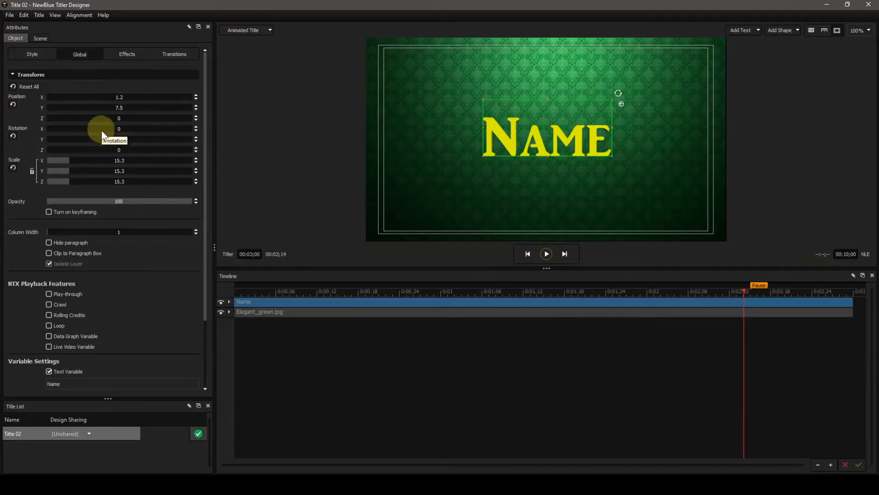
left_click_drag(103, 139, 116, 134)
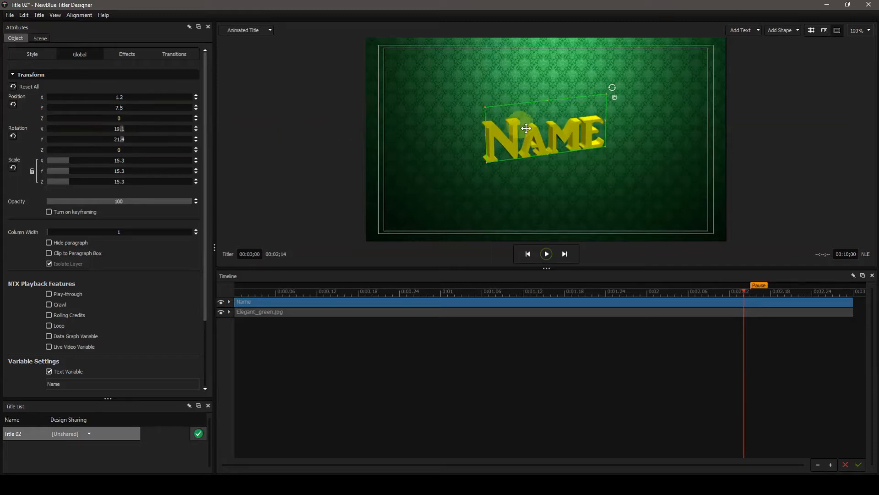
left_click(616, 97)
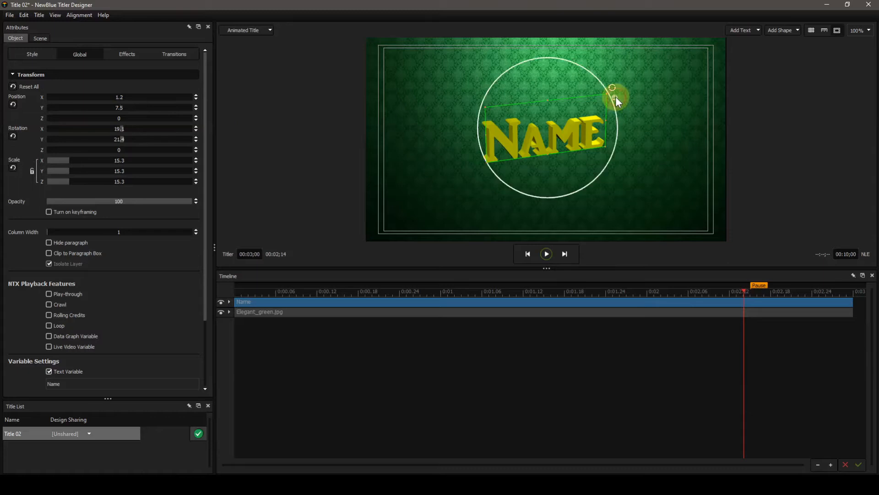
left_click_drag(573, 82, 571, 63)
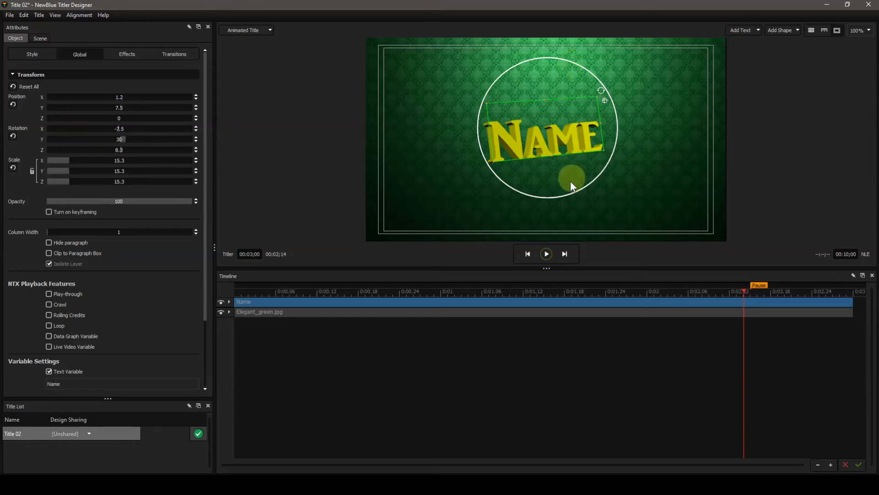
left_click_drag(560, 171, 556, 172)
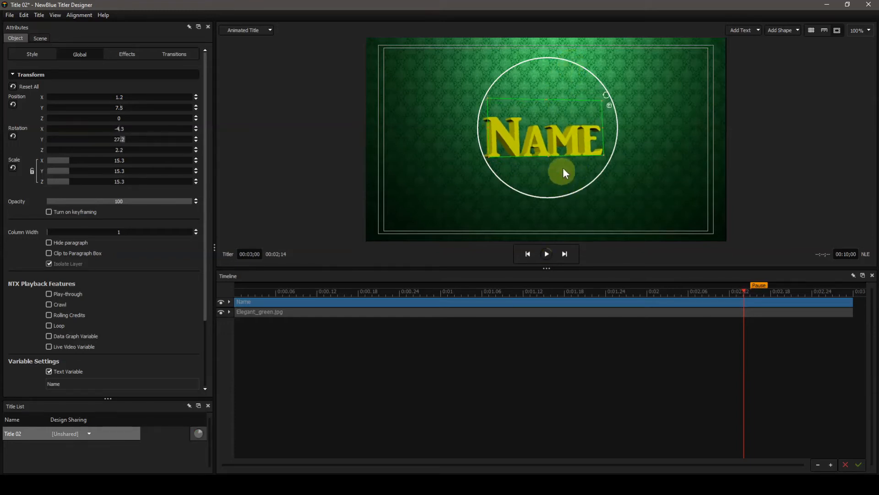
mouse_move(567, 114)
left_mouse_down()
mouse_move(578, 120)
mouse_move(570, 114)
left_mouse_up()
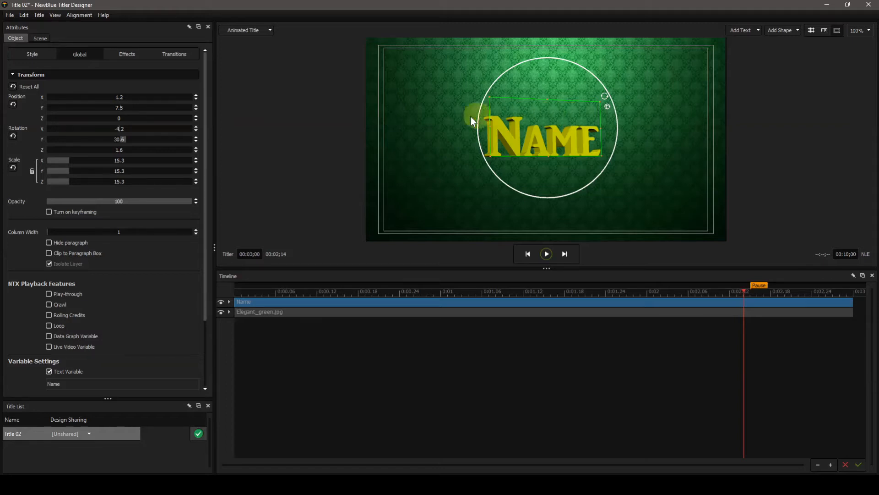
Examine the scene's camera and light settings, including the type and parameters of Light 1, Light 2 and Light 3
left_click(43, 40)
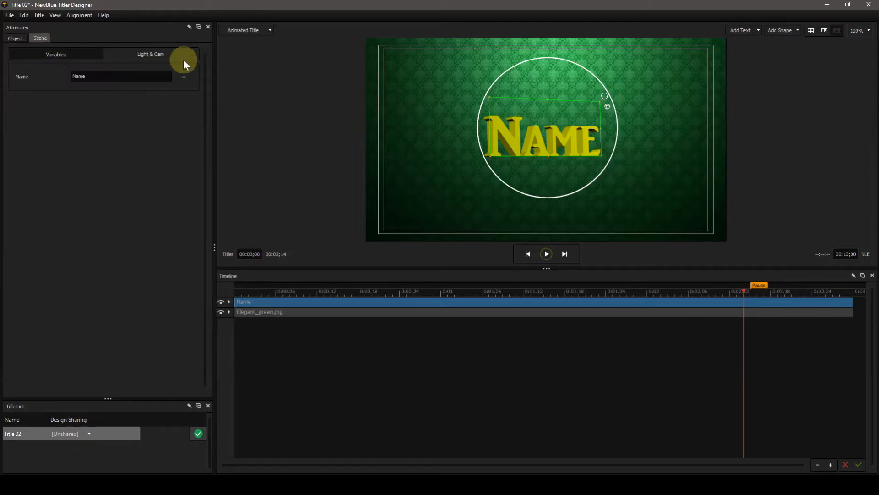
left_click(160, 58)
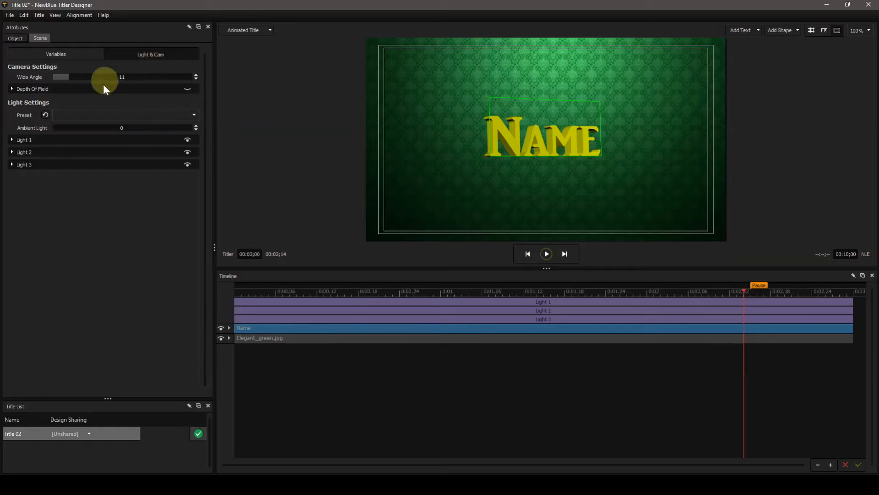
left_click(11, 140)
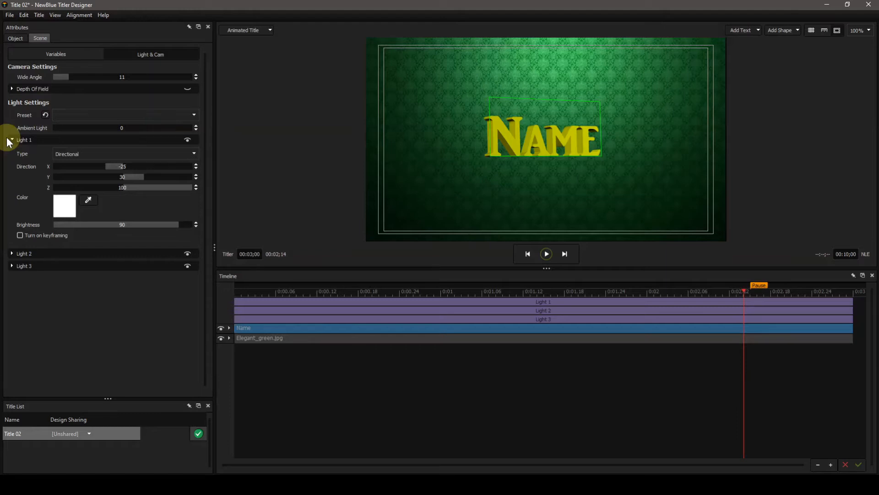
left_click(10, 139)
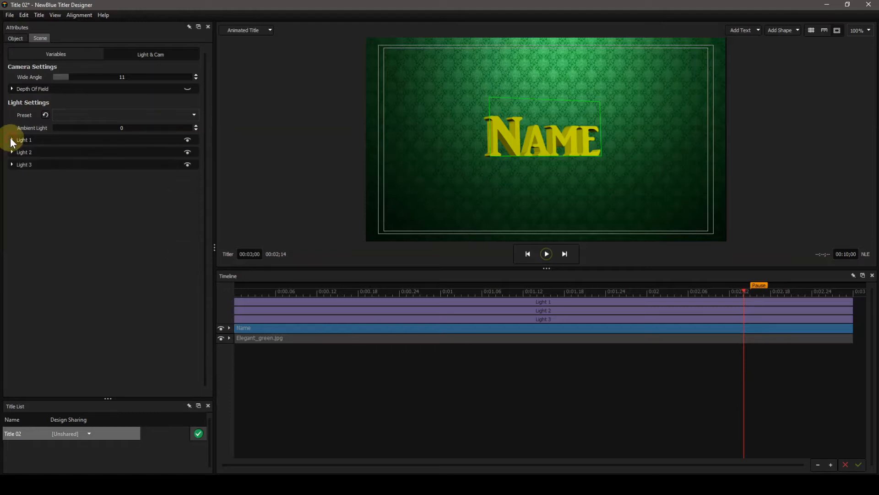
left_click(12, 153)
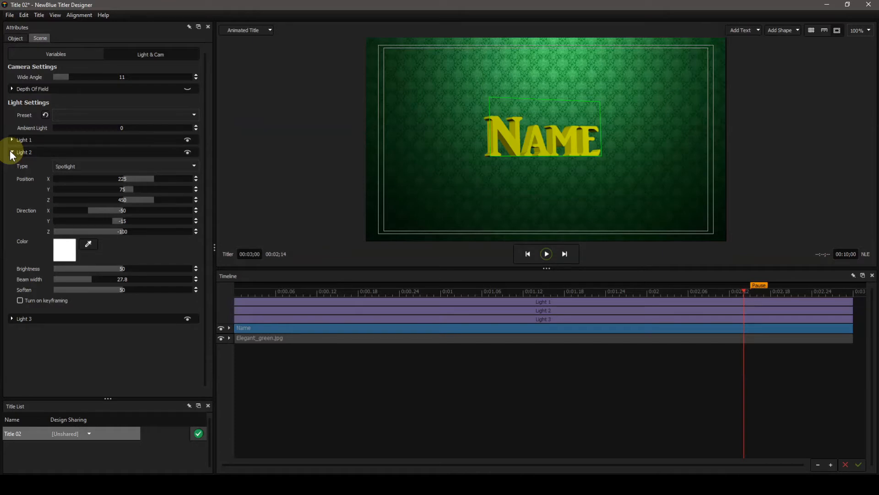
left_click(12, 152)
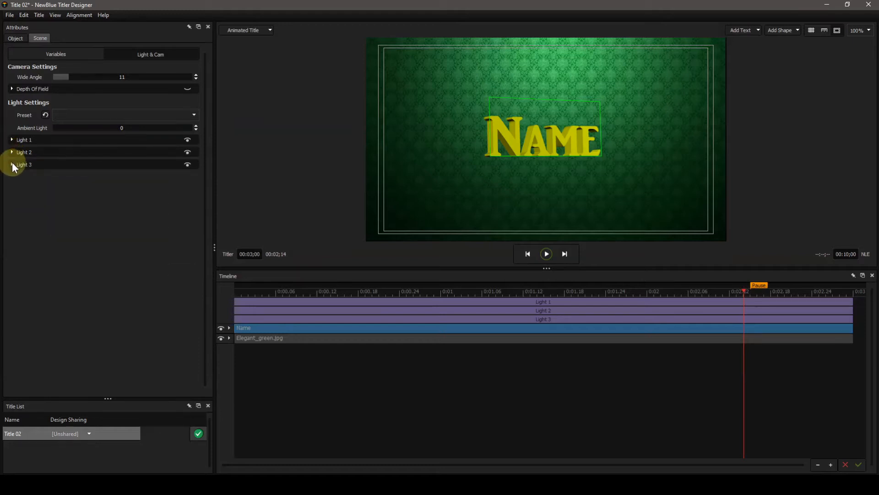
left_click(11, 164)
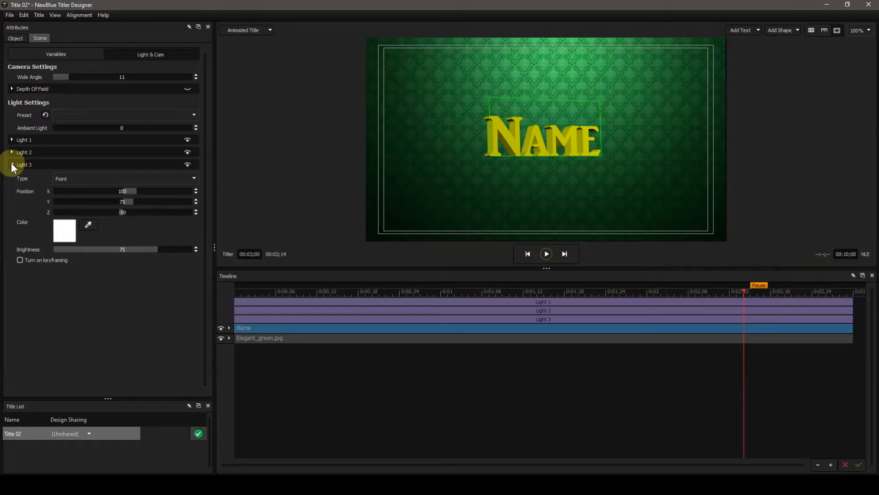
left_click(12, 164)
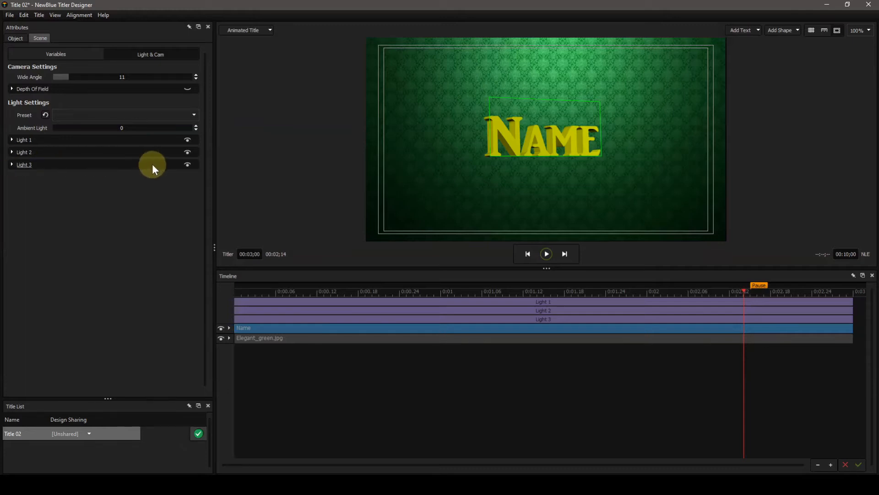
Turn off Light 2 and Light 3 and expand the settings of Light 1
left_click(187, 152)
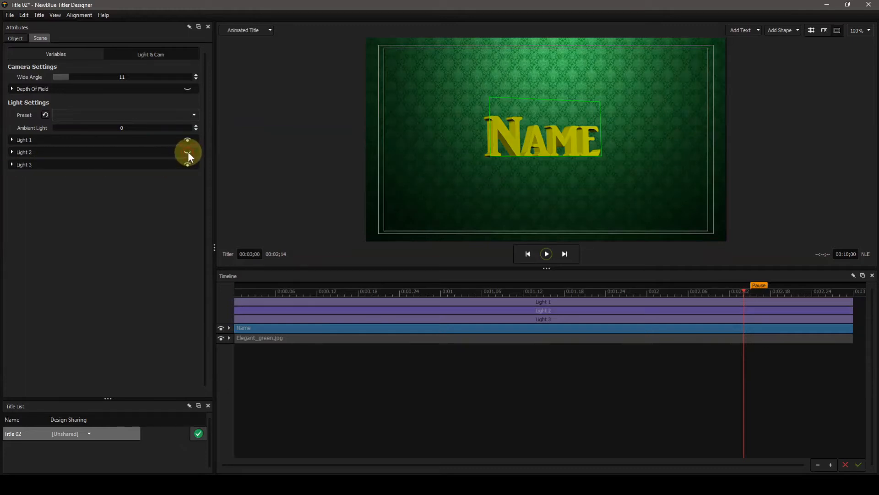
left_click(187, 165)
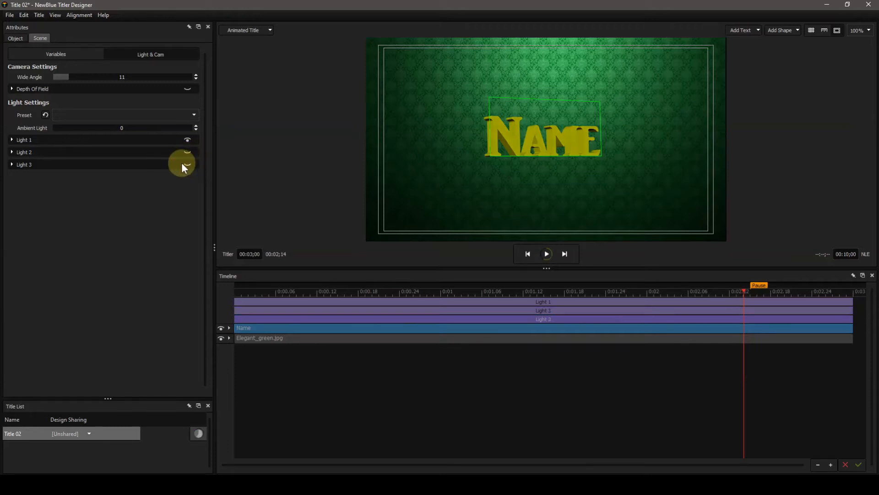
left_click(12, 140)
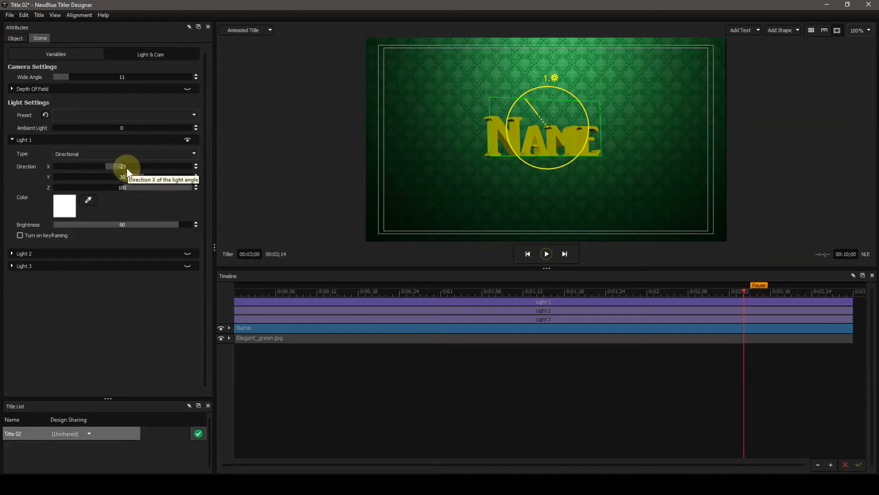
Try different direction values for Light 1, leaving X at about 10.29 and Z at about 17.32
left_click_drag(125, 166, 175, 171)
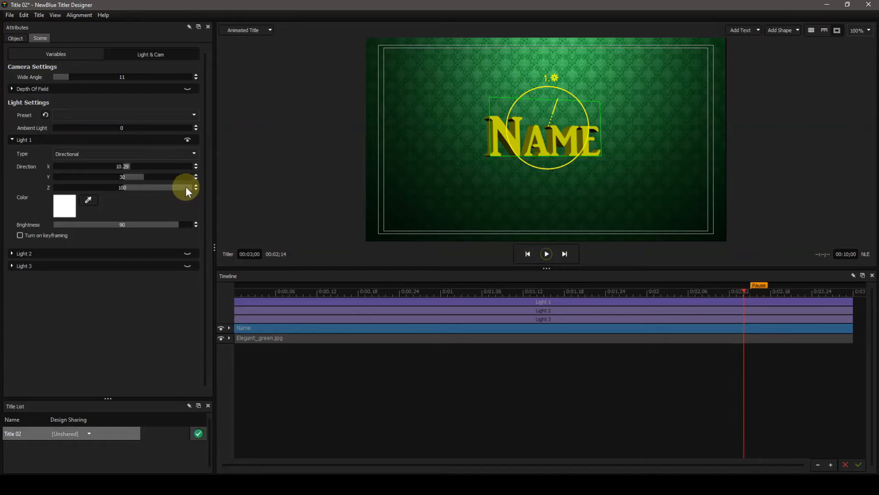
left_click_drag(186, 187, 15, 187)
left_click_drag(37, 188, 71, 192)
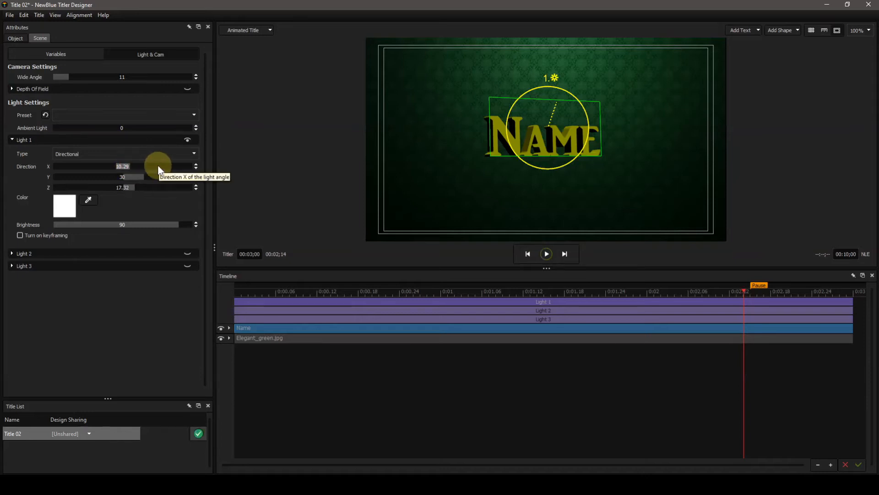
Set Light 1's X and Y direction values to 0
type("0")
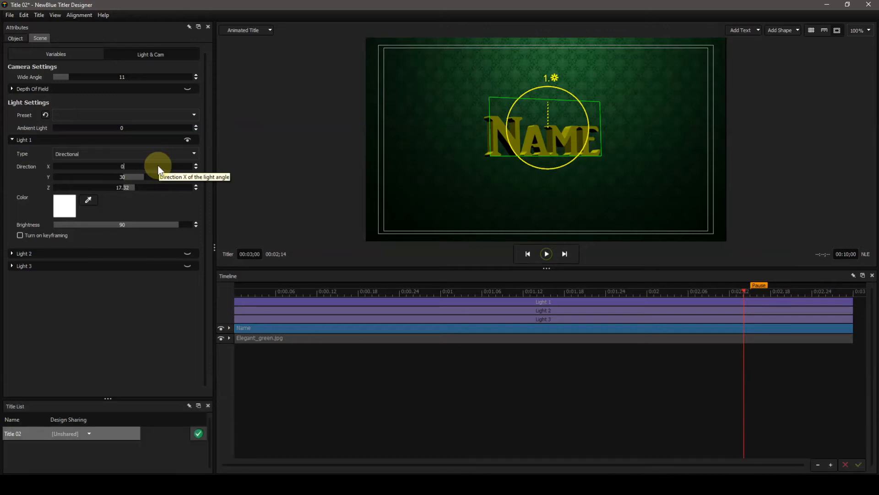
key("Return")
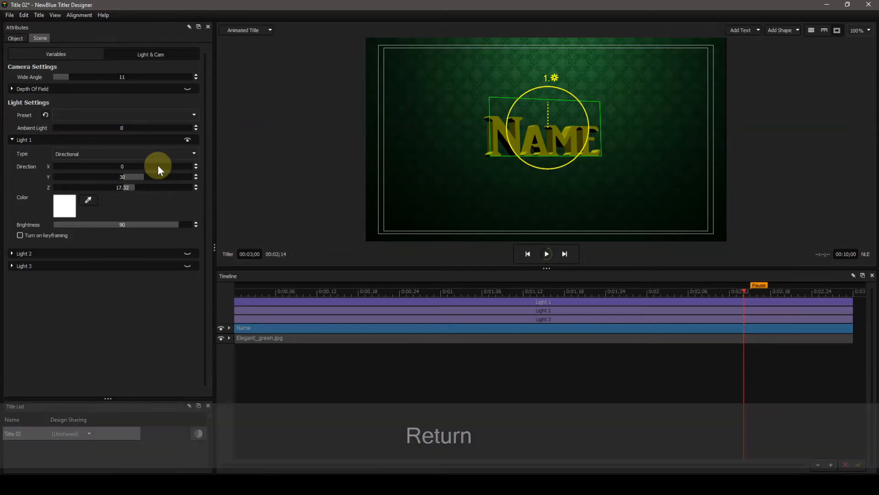
double_click(120, 177)
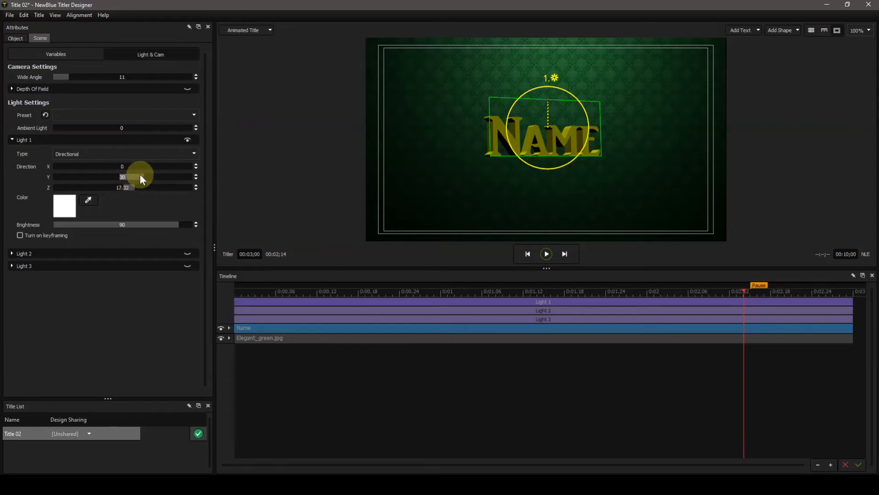
type("0")
key("Return")
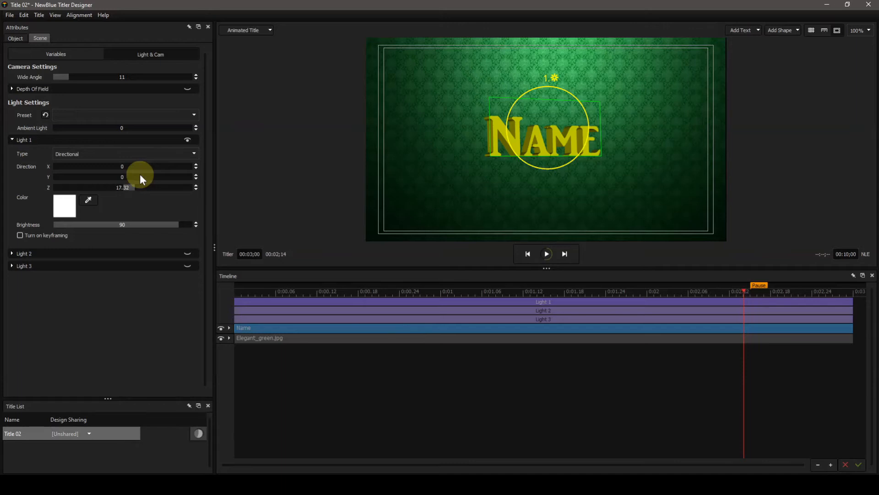
Swing Light 1's Z direction repeatedly between negative and positive values, finishing at about 4.9
left_click(106, 186)
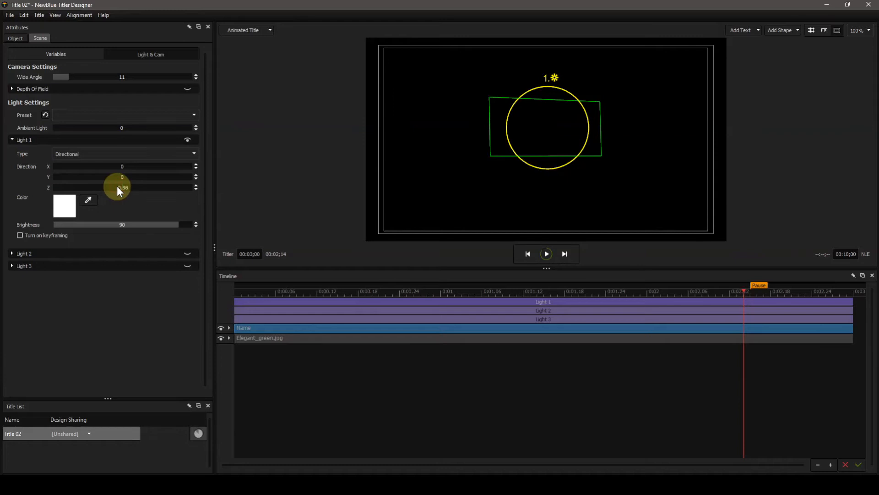
left_click_drag(117, 185, 119, 186)
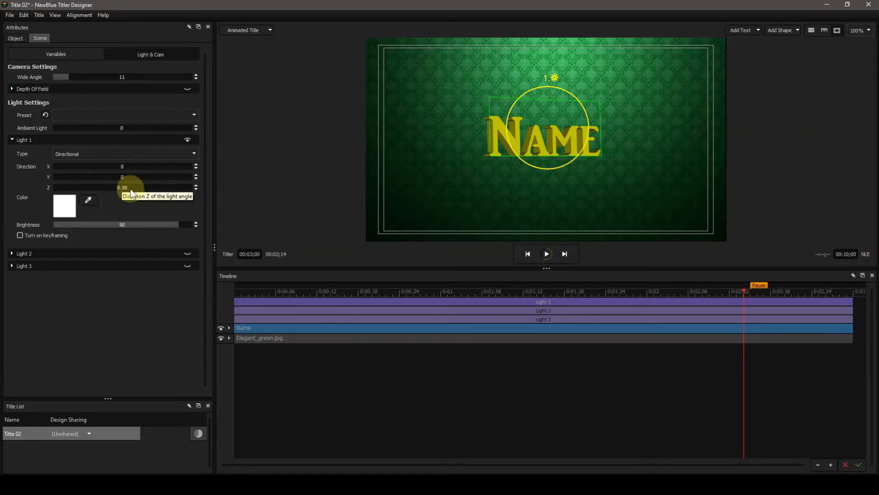
left_click_drag(130, 188, 128, 186)
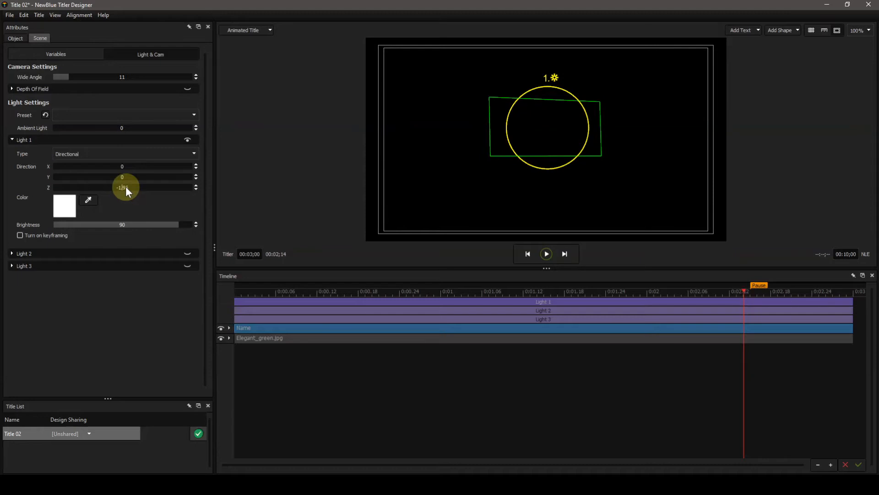
left_click_drag(128, 186, 128, 187)
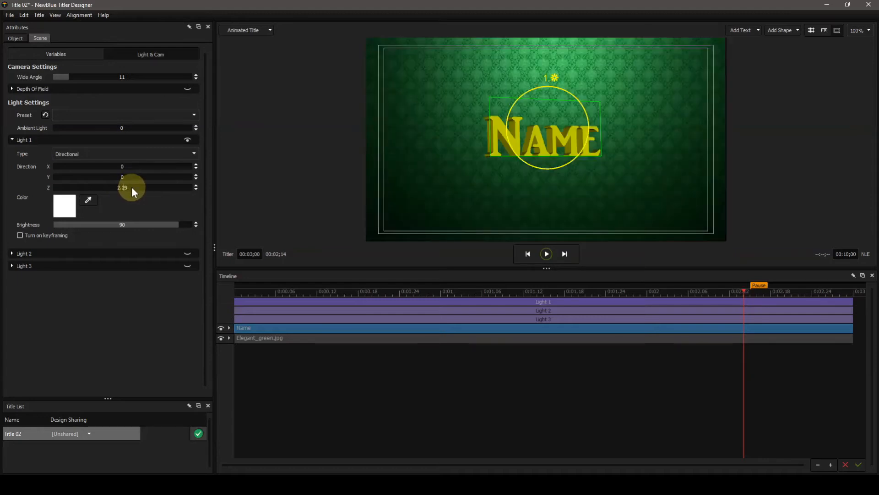
left_click_drag(128, 186, 127, 186)
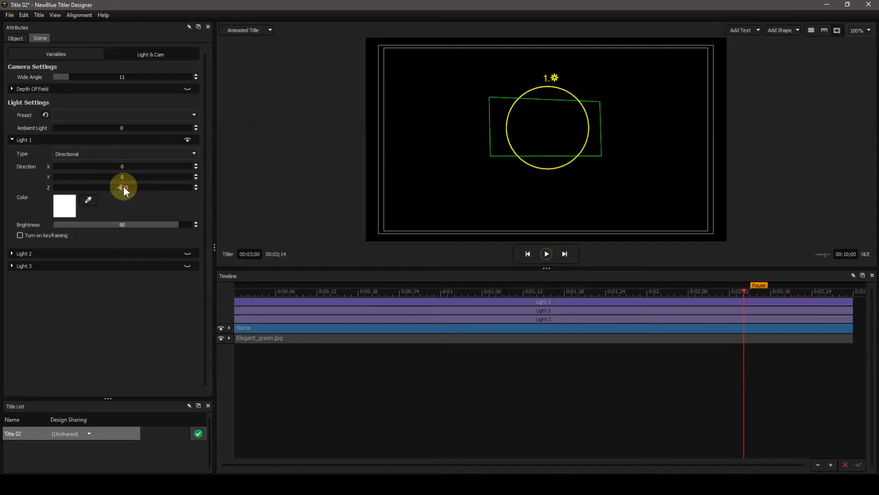
left_click_drag(128, 186, 161, 188)
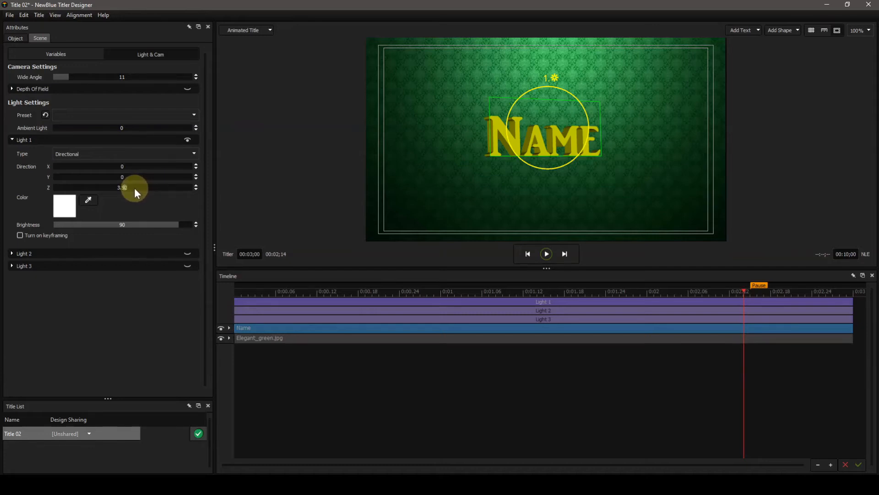
left_click_drag(130, 187, 128, 187)
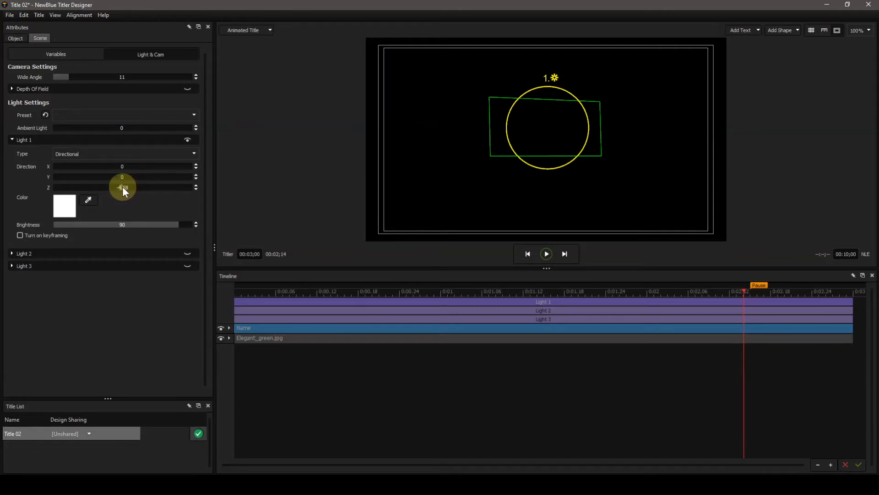
left_click_drag(123, 186, 132, 187)
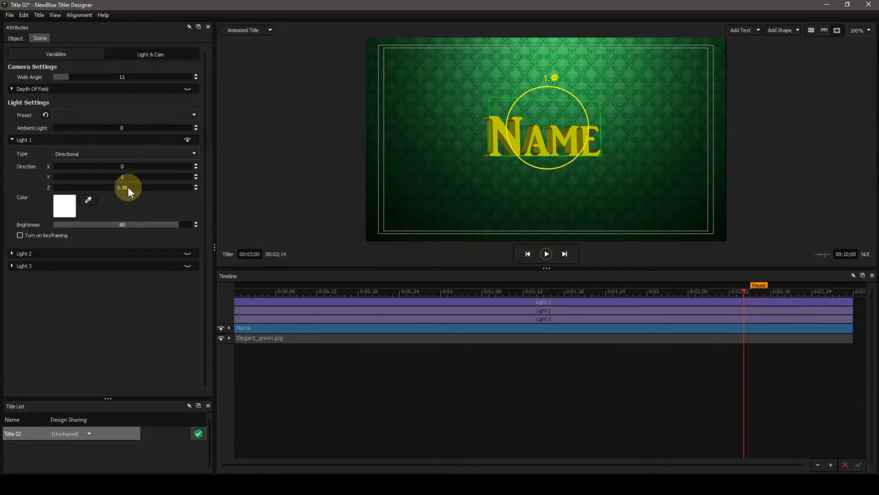
left_click_drag(127, 187, 127, 187)
left_click_drag(127, 187, 120, 187)
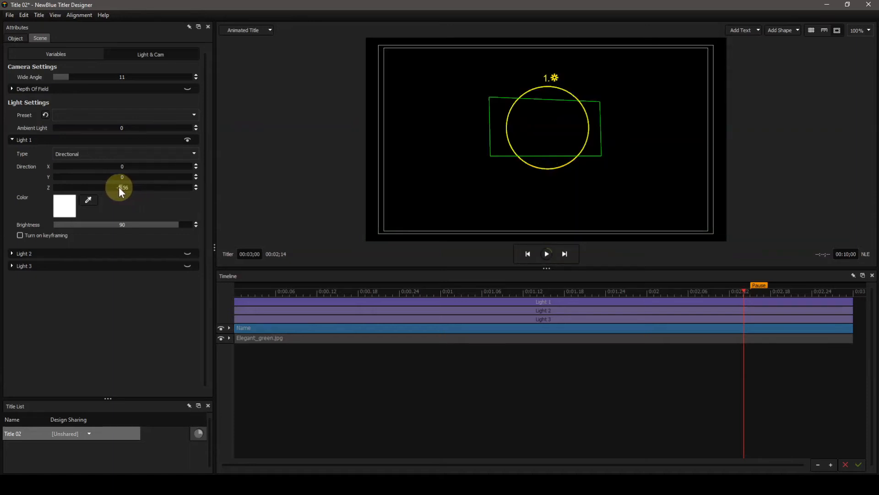
left_click_drag(119, 187, 128, 188)
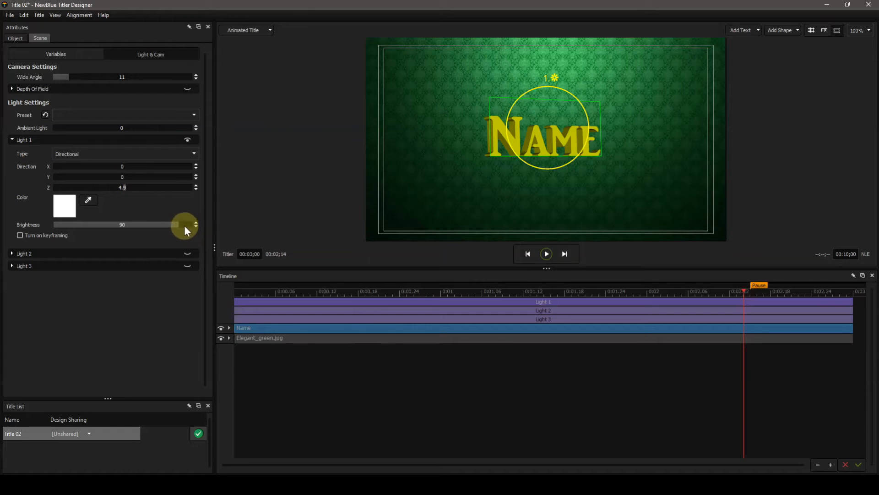
Try adjusting Light 1's brightness and tint its color orange with RGB values 255, 179, 0
mouse_move(180, 224)
left_mouse_down()
mouse_move(118, 224)
mouse_move(206, 228)
mouse_move(167, 227)
mouse_move(186, 227)
left_mouse_up()
left_click_drag(241, 117, 281, 94)
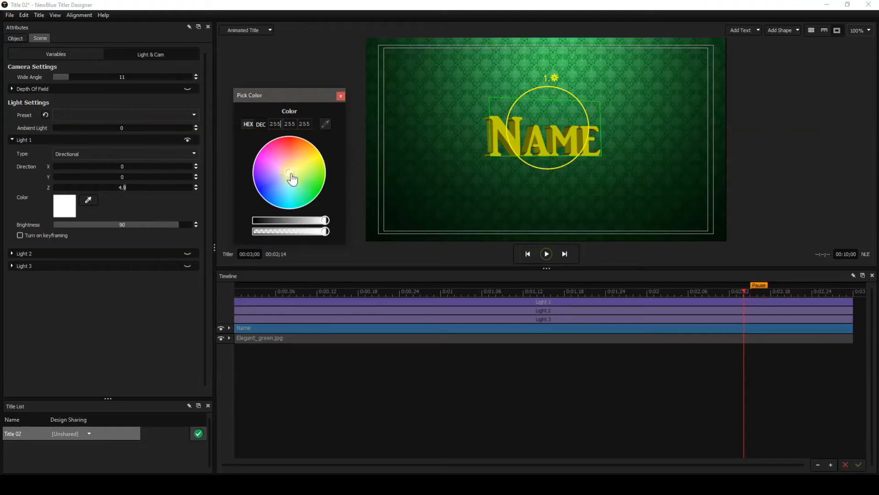
left_click(289, 160)
mouse_move(290, 160)
left_mouse_down()
mouse_move(293, 139)
mouse_move(254, 141)
mouse_move(240, 155)
mouse_move(220, 230)
mouse_move(265, 247)
mouse_move(345, 248)
mouse_move(386, 218)
mouse_move(396, 180)
mouse_move(389, 133)
mouse_move(306, 89)
mouse_move(333, 95)
mouse_move(358, 185)
mouse_move(354, 154)
mouse_move(326, 117)
mouse_move(336, 158)
mouse_move(327, 193)
mouse_move(337, 120)
left_mouse_up()
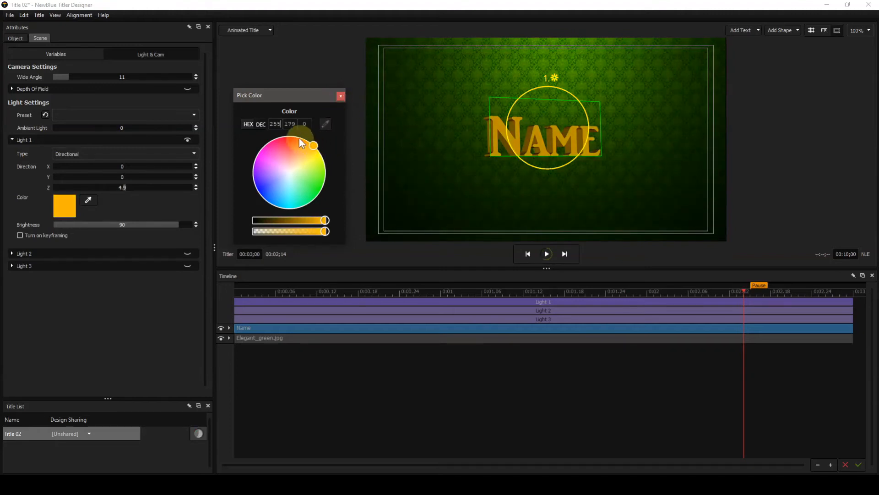
Restore Light 1's color to white with RGB values 255, 255, 255 and close the color picker
double_click(291, 124)
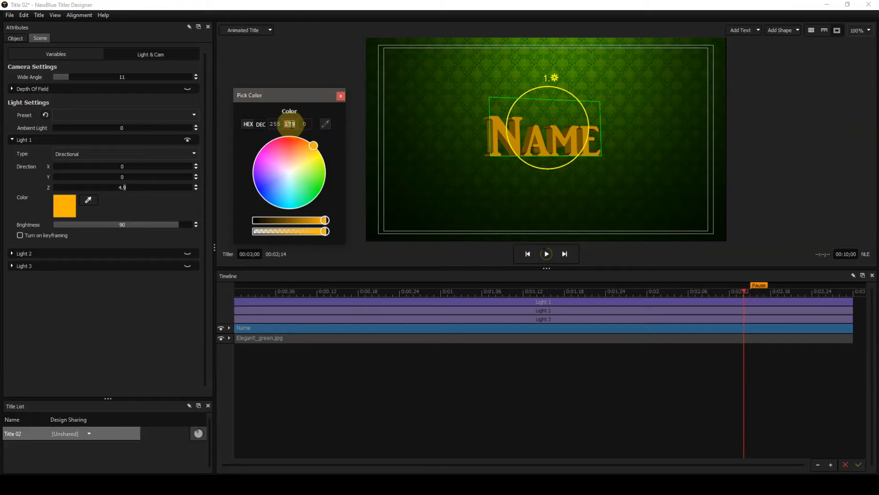
type("22")
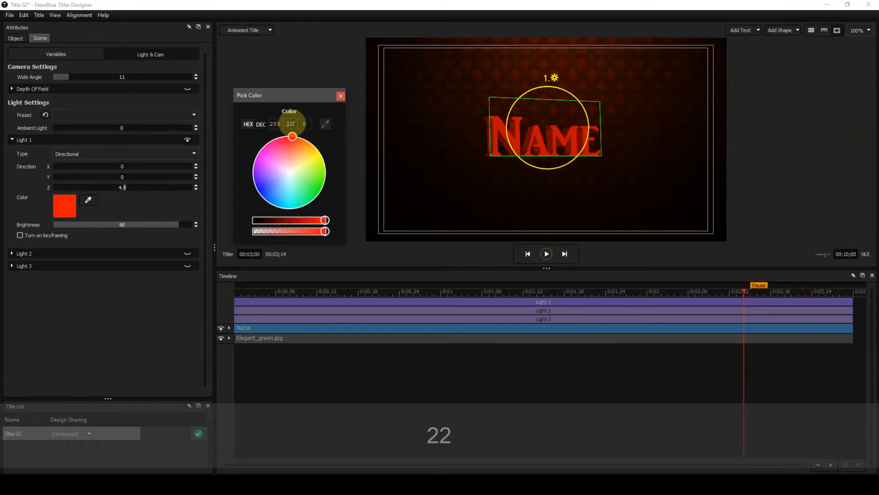
key("BackSpace")
type("55")
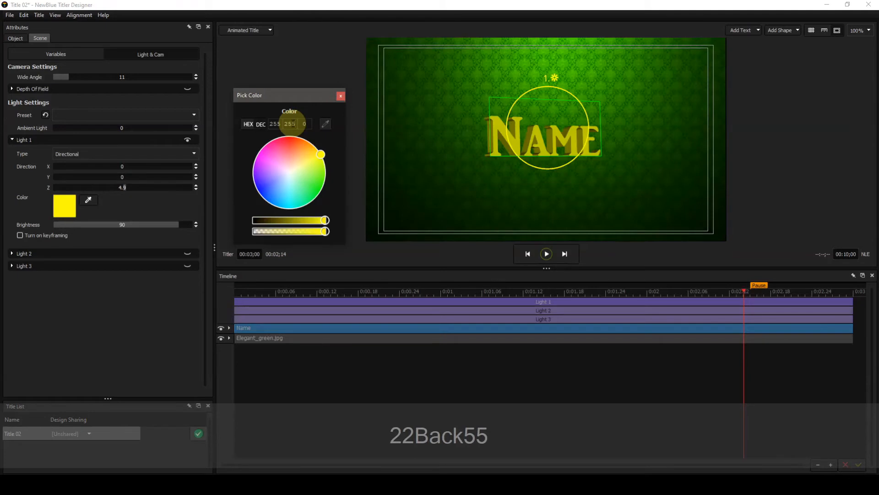
double_click(306, 123)
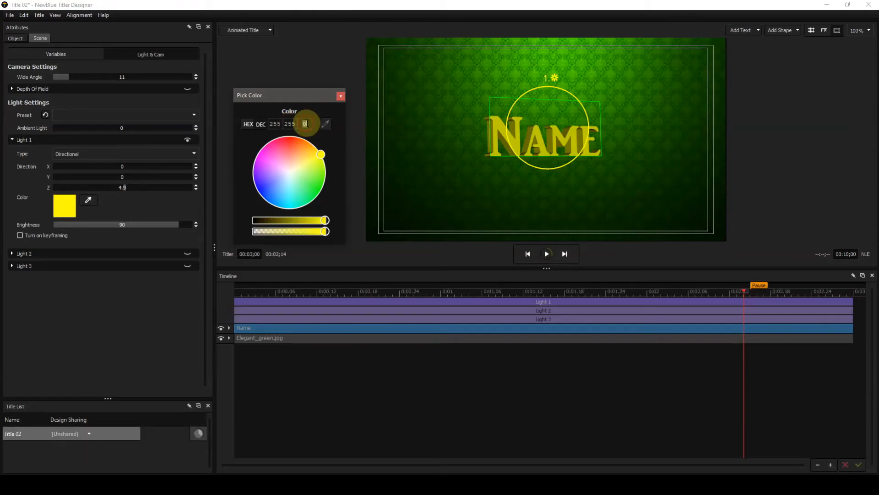
type("255")
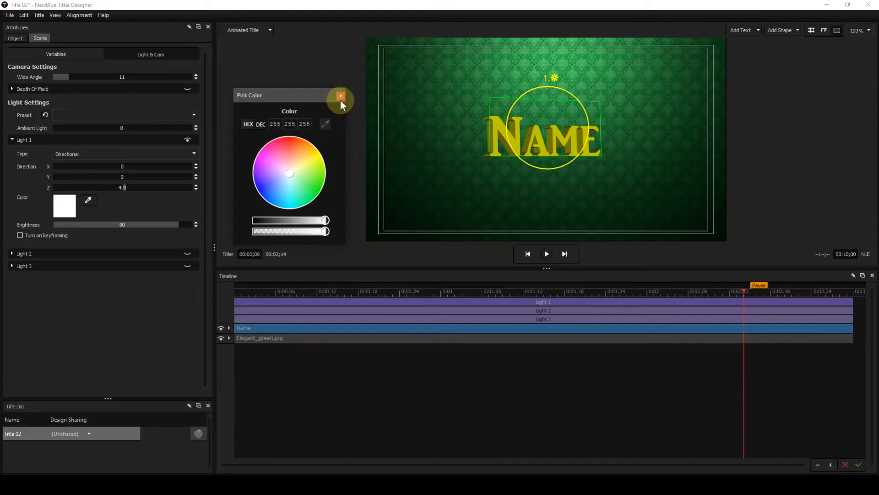
left_click(341, 97)
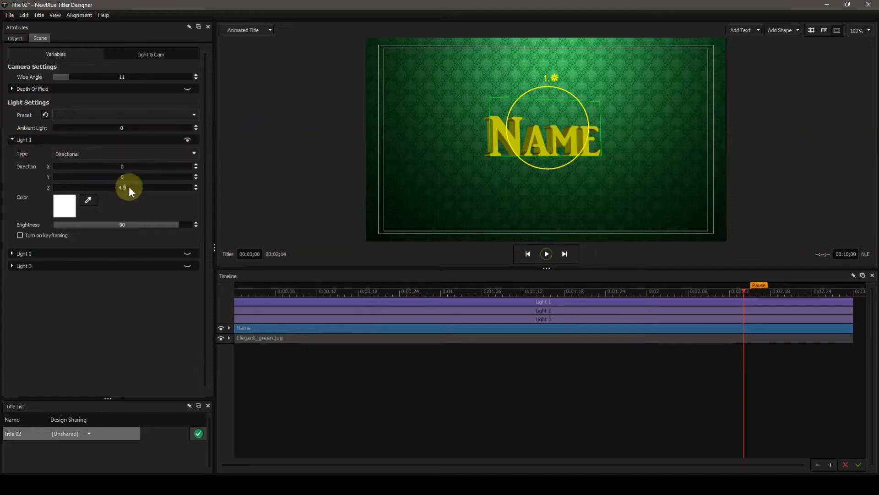
Set Light 1's direction to about X -47.39, Y -31.37 and Z 39.87
left_click_drag(126, 177, 174, 187)
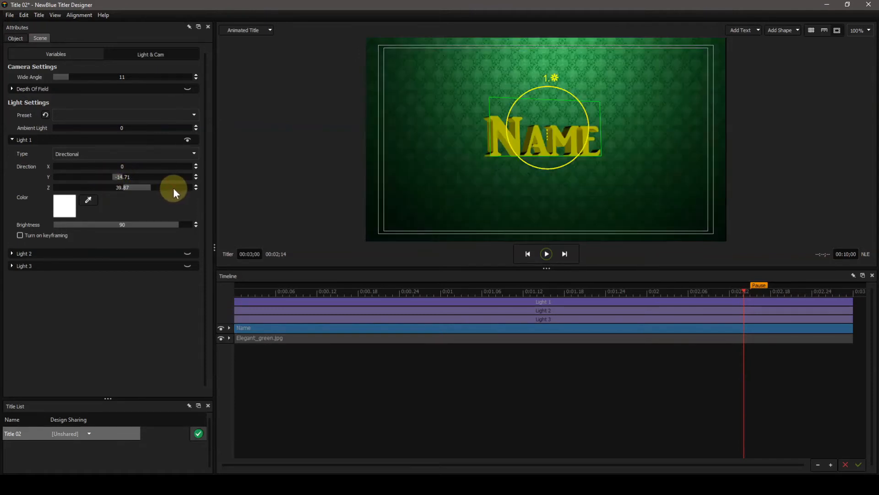
left_click_drag(128, 177, 56, 166)
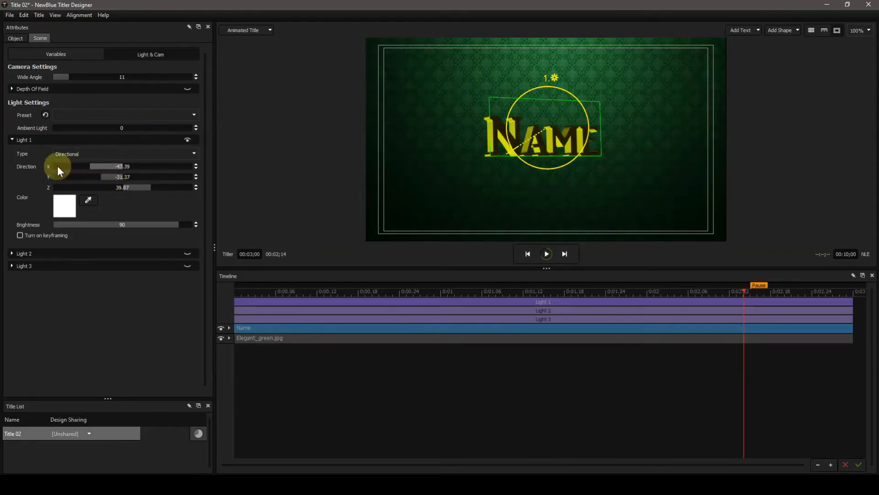
left_click_drag(559, 190, 548, 141)
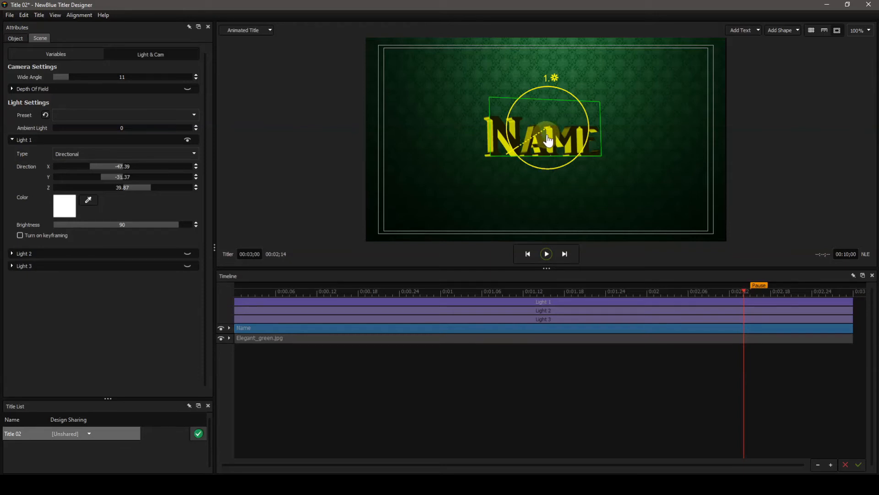
left_click_drag(548, 141, 552, 142)
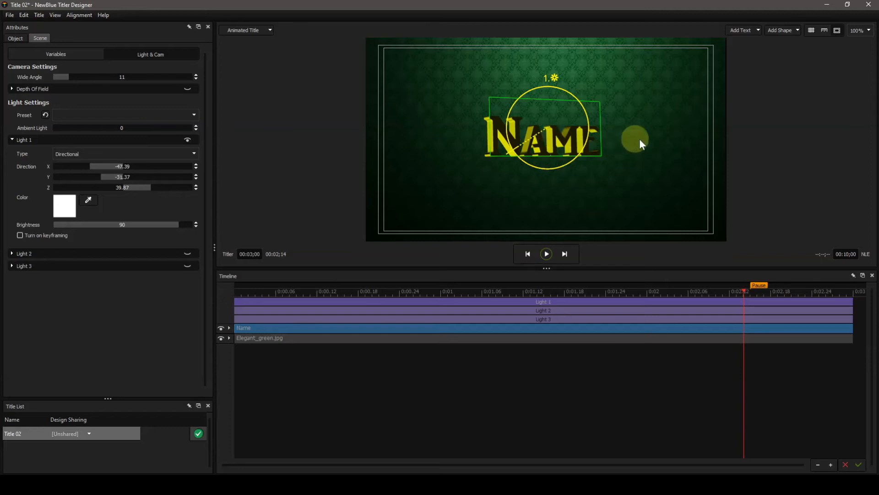
Select the background image, return to the scene settings and swing Light 1's direction with its on-canvas ring
left_click(611, 140)
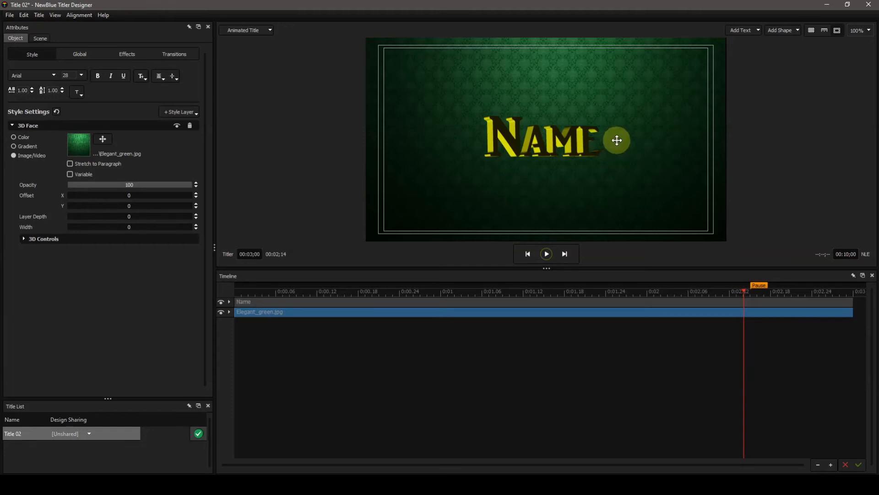
left_click(39, 40)
left_click_drag(584, 161, 558, 153)
left_click_drag(504, 215, 493, 210)
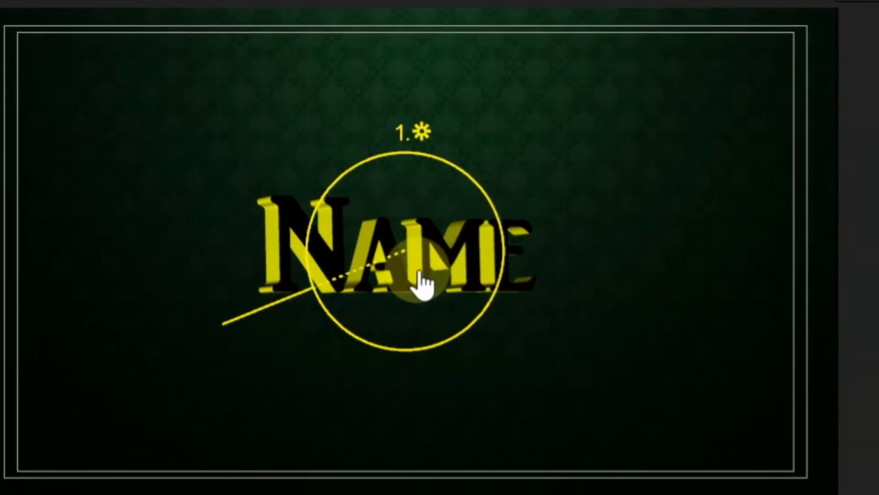
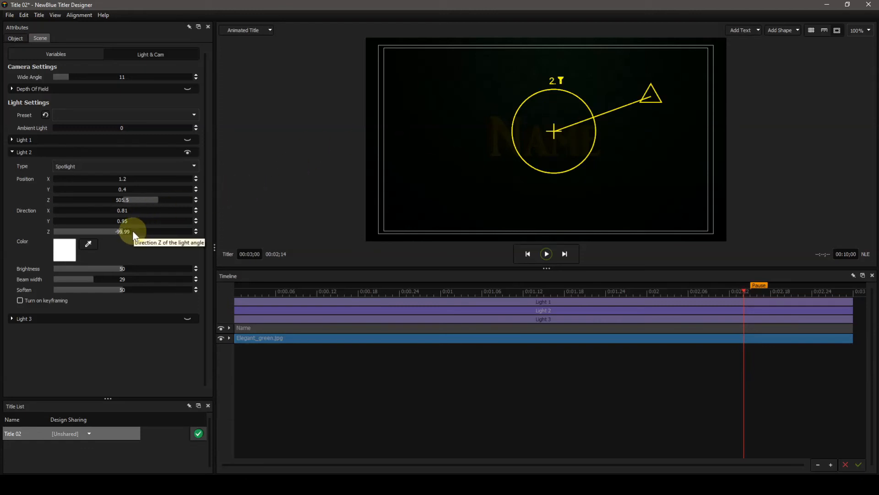
Set Light 2's Z direction to -108.82 and sweep its Z position through negative and positive values, finishing at about 489.2
mouse_move(133, 234)
left_mouse_down()
mouse_move(101, 230)
mouse_move(120, 230)
left_mouse_up()
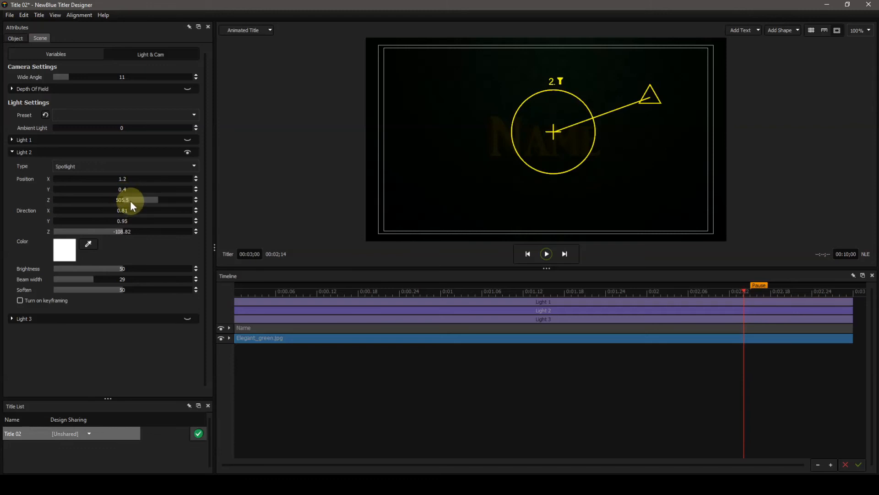
left_click_drag(131, 200, 55, 202)
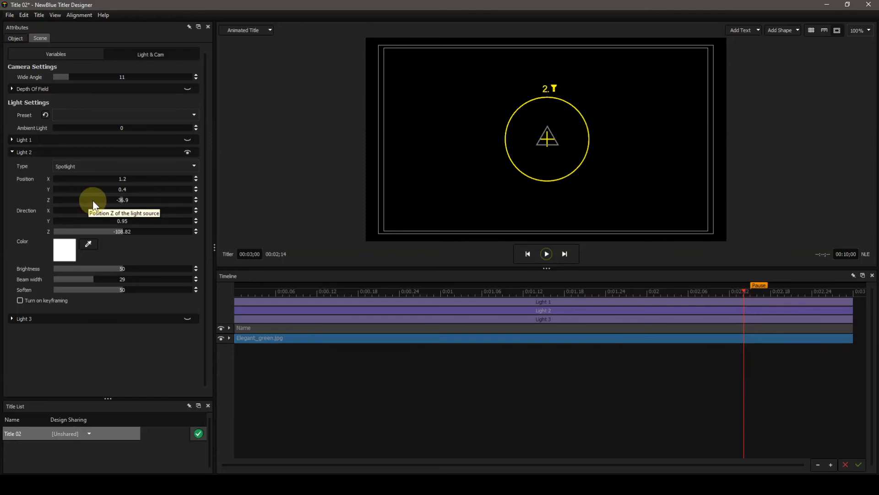
left_click_drag(94, 200, 131, 204)
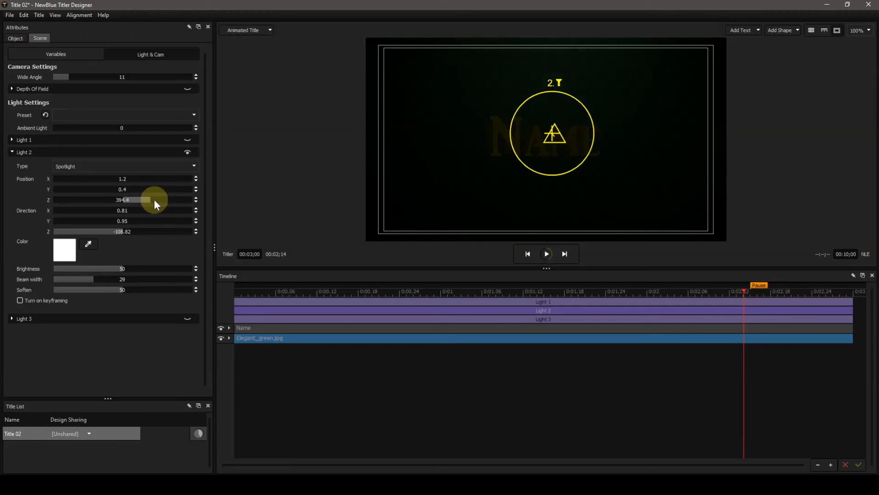
left_click_drag(155, 200, 175, 235)
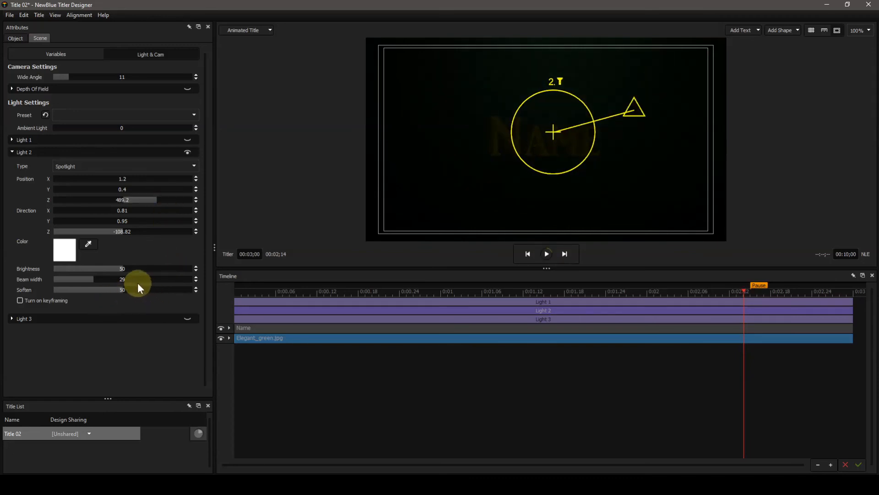
Raise Light 2's brightness to 69.3 and bring its Z position to about 106.9
left_click_drag(126, 267, 172, 269)
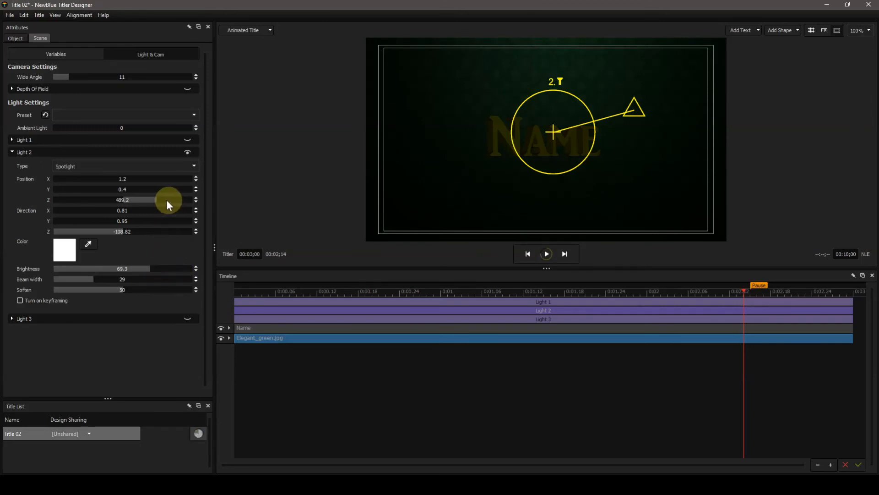
left_click_drag(158, 201, 103, 202)
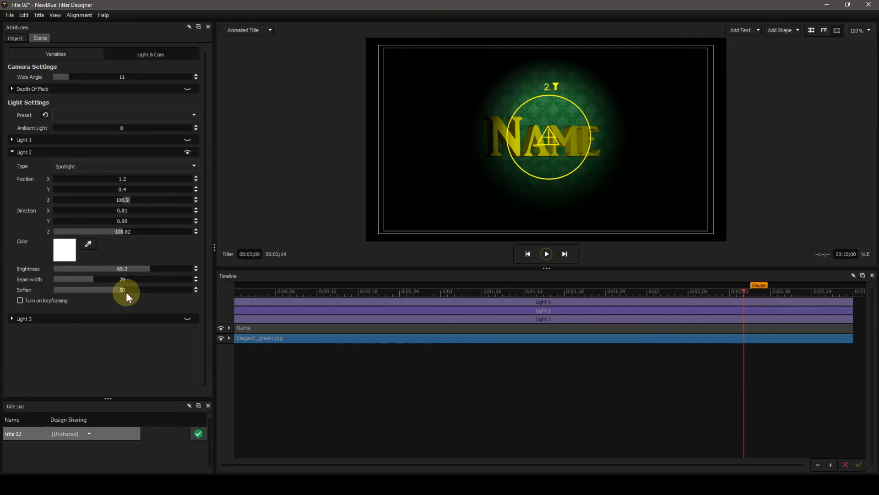
Reduce Light 2's softening to 10.5 and adjust its beam width, finishing at 19.5
left_click_drag(124, 290, 15, 287)
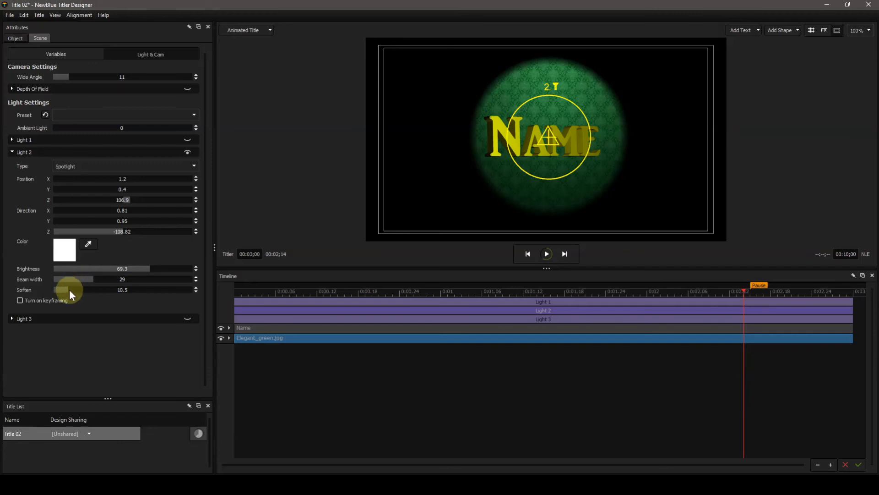
left_click_drag(96, 279, 52, 276)
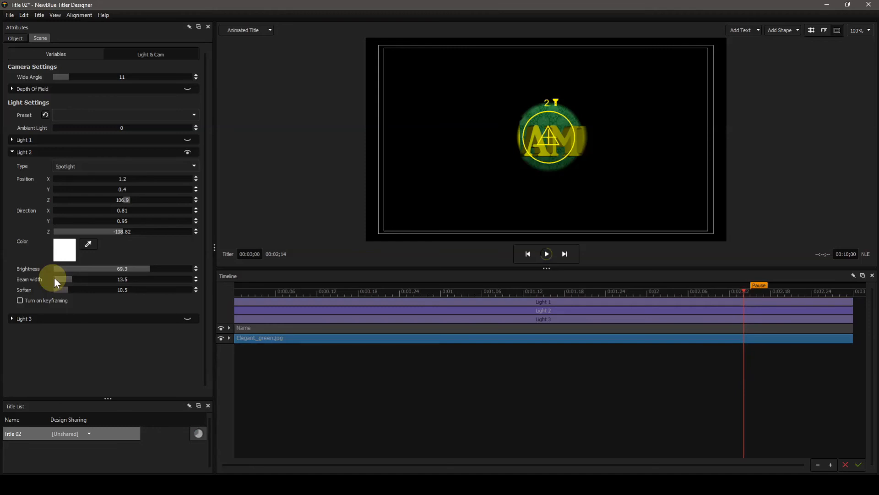
left_click_drag(70, 279, 87, 280)
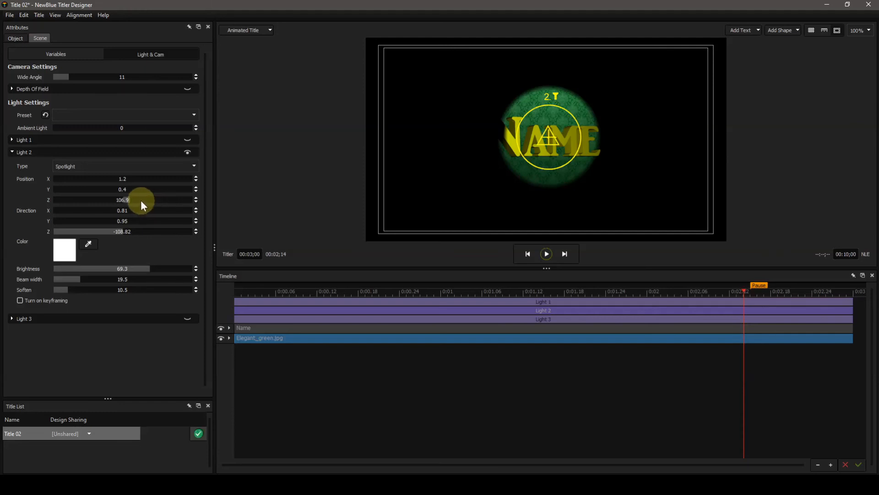
Try a Z position of about 51.3 for Light 2, set its softening to 15.5 and finish at Z position 126.5
left_click_drag(137, 200, 131, 199)
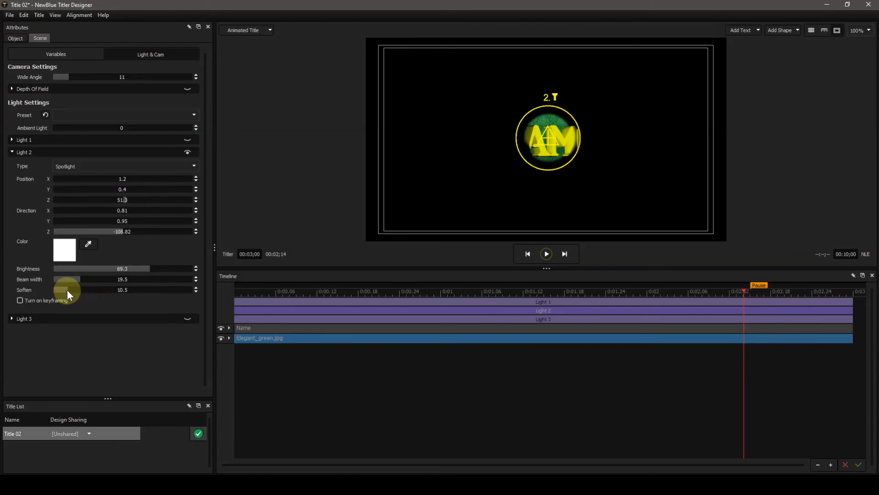
left_click_drag(67, 289, 131, 290)
left_click_drag(148, 290, 82, 288)
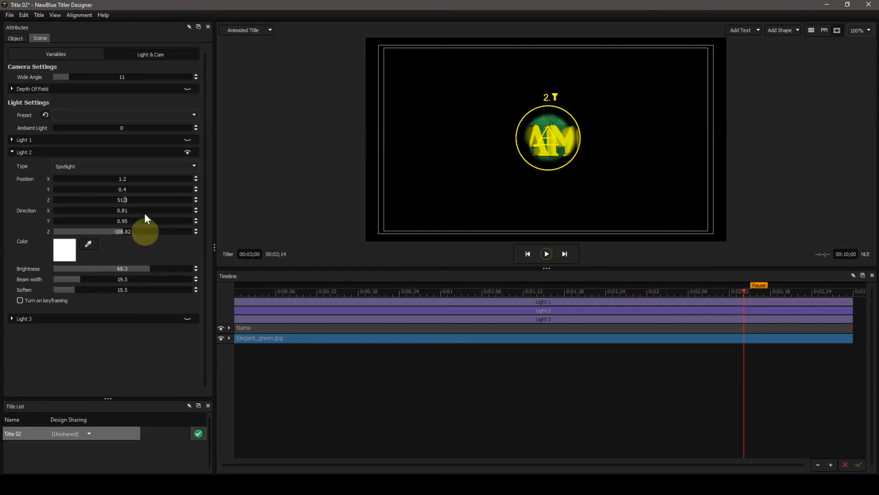
mouse_move(128, 200)
left_mouse_down()
mouse_move(120, 199)
mouse_move(137, 199)
left_mouse_up()
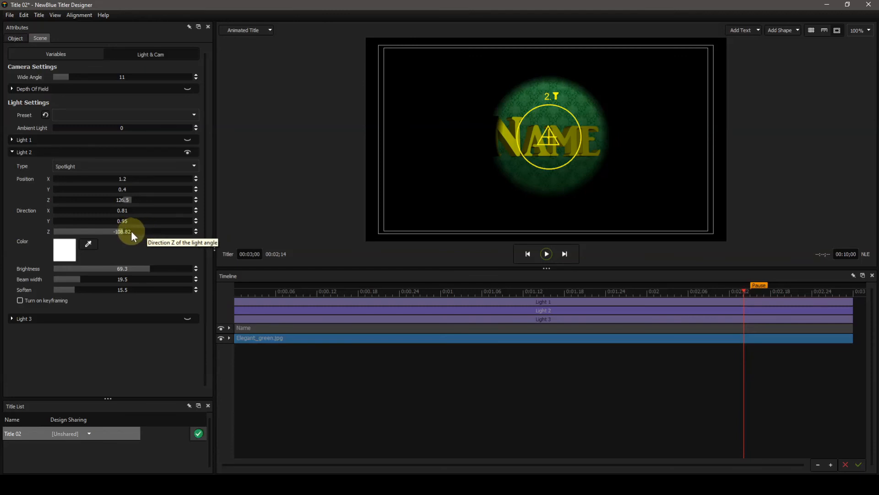
Swing Light 2's Z direction between negative and positive values, finishing at about -19.27
left_click_drag(129, 232, 103, 235)
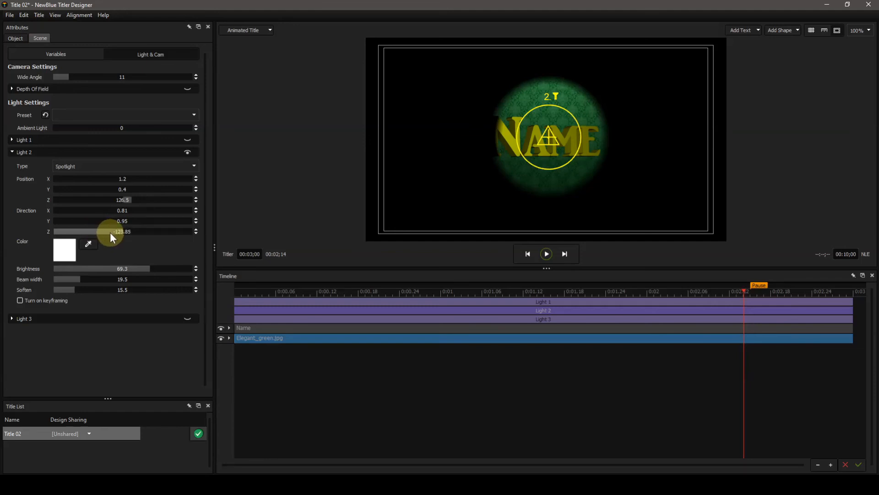
left_click_drag(115, 233, 290, 224)
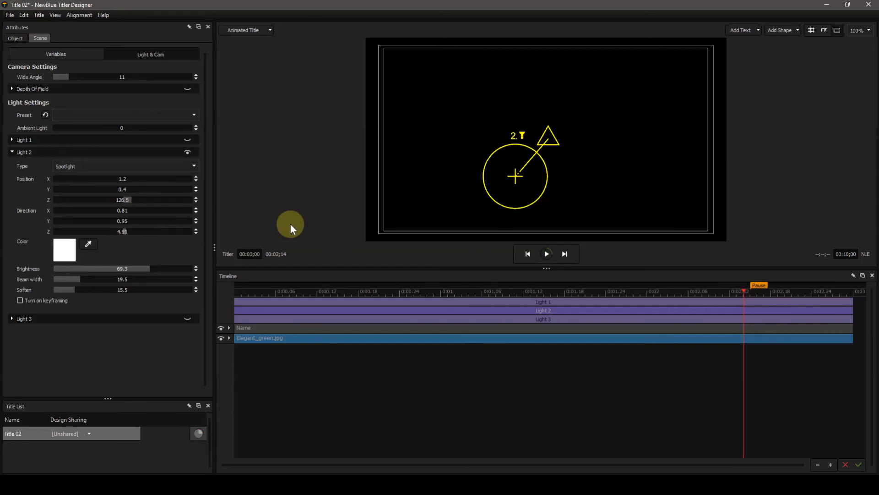
left_click_drag(290, 224, 224, 222)
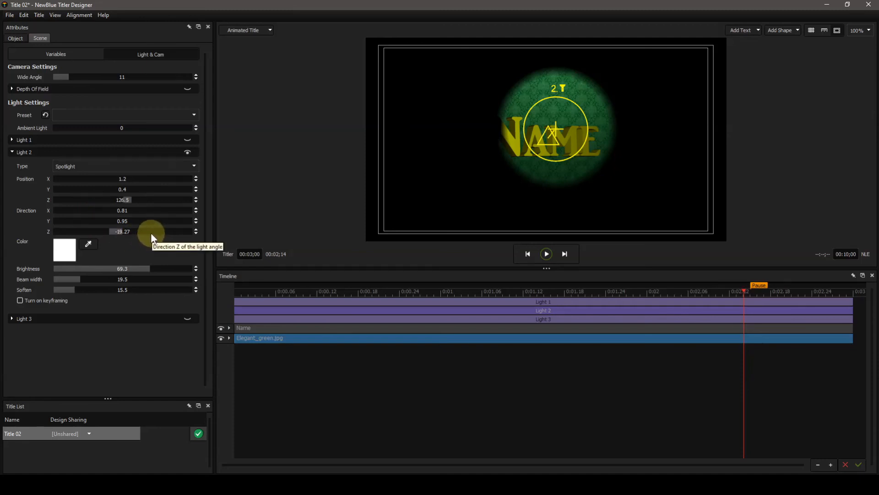
Collapse and turn off Light 2, and expand and turn on point Light 3
left_click(11, 152)
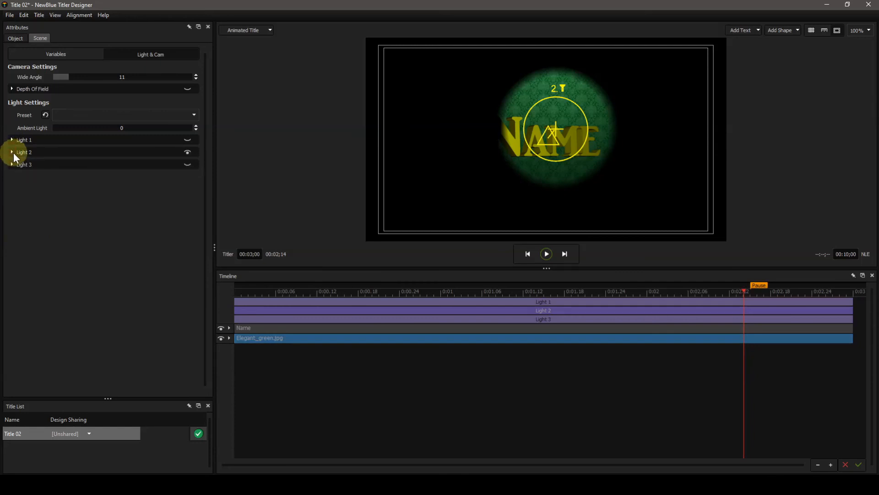
left_click(188, 152)
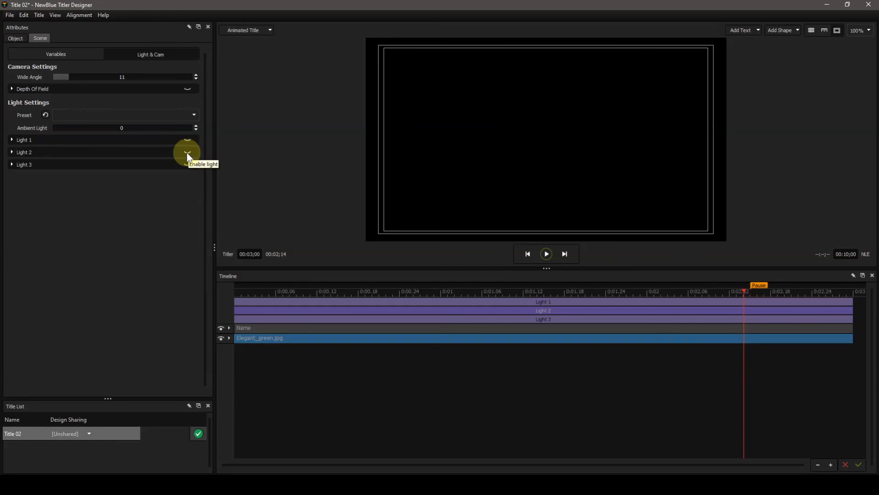
left_click(11, 164)
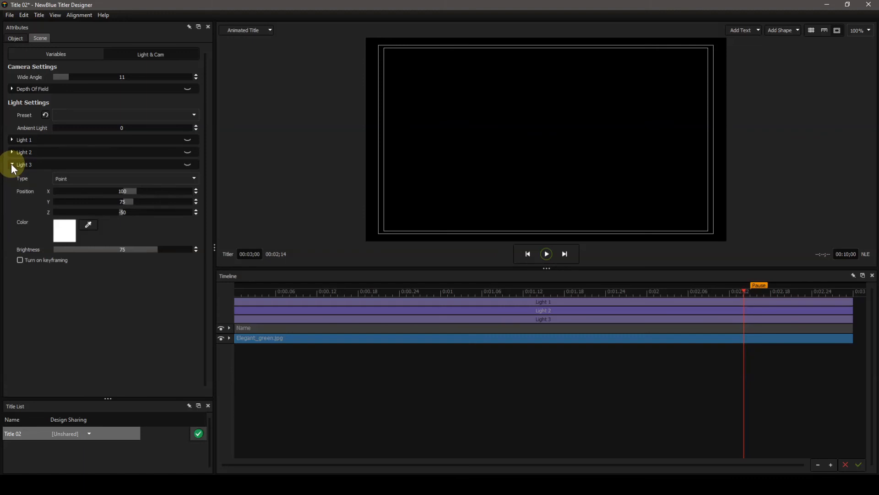
left_click(187, 165)
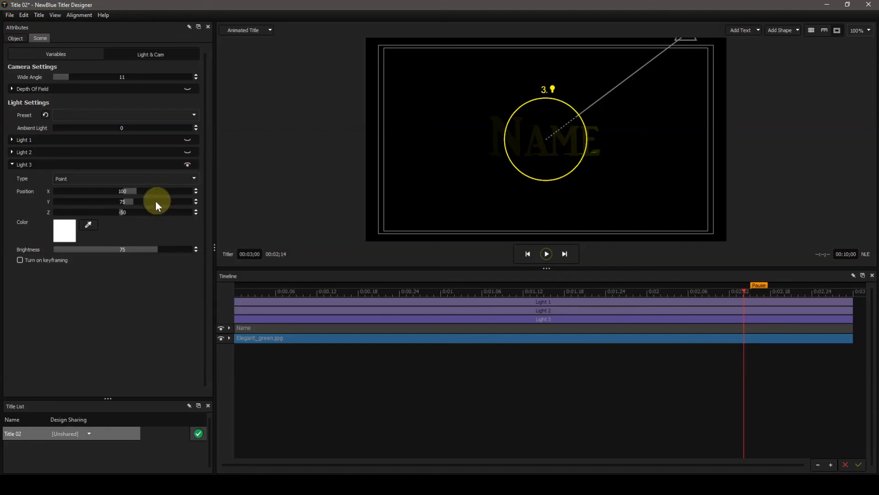
Increase Light 3's Z position to move the point light forward
mouse_move(130, 212)
left_mouse_down()
mouse_move(123, 211)
mouse_move(142, 211)
left_mouse_up()
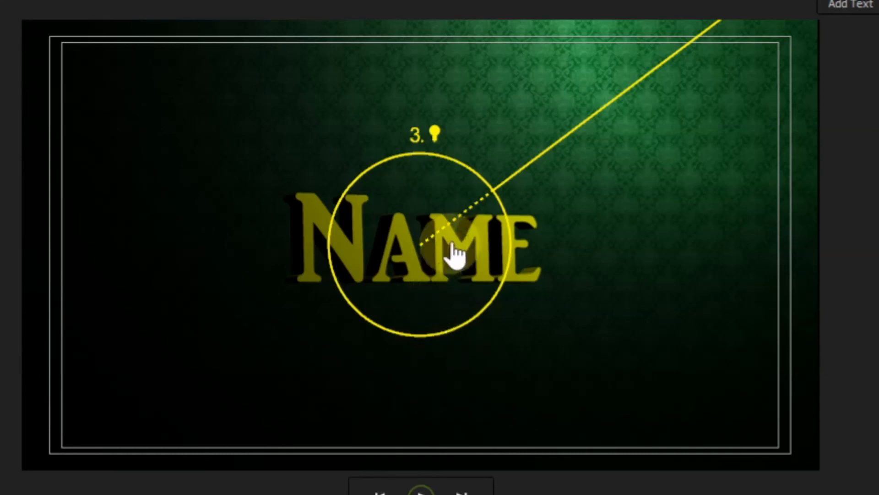
Swing Light 3 around the title in the preview, and set its position to X about 30.5 and Y 0
left_click_drag(483, 208, 437, 243)
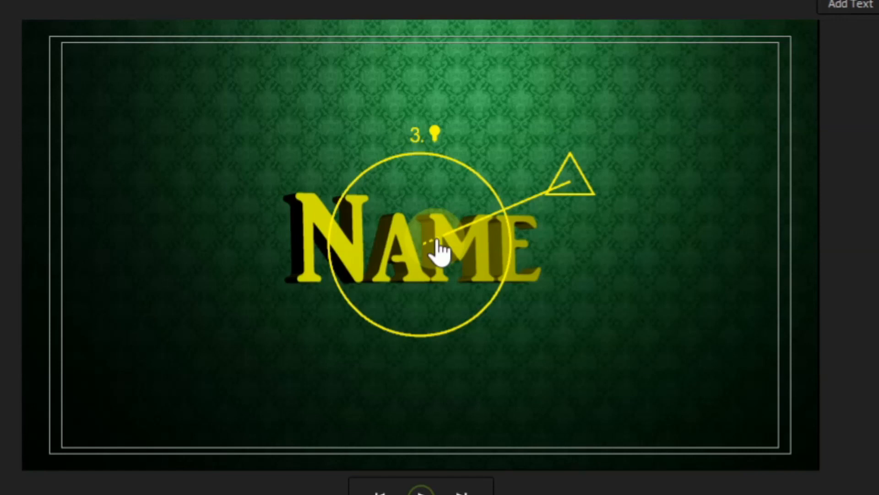
left_click_drag(438, 240, 494, 229)
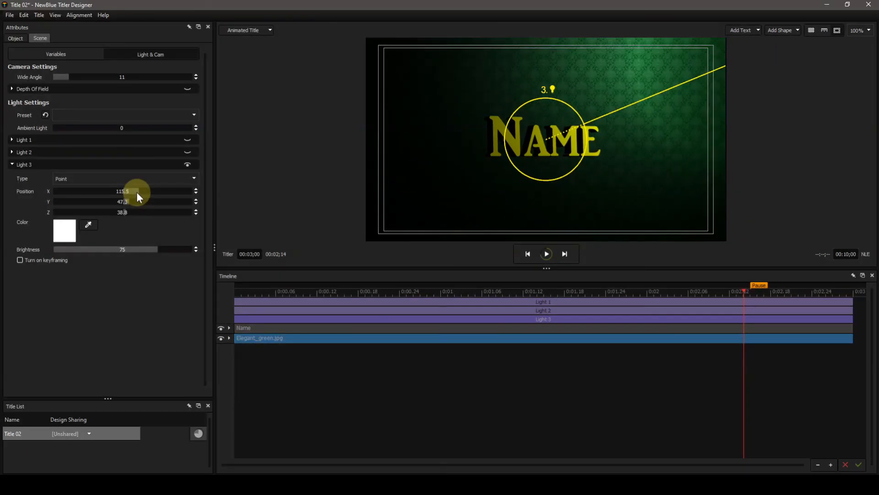
left_click_drag(136, 192, 109, 201)
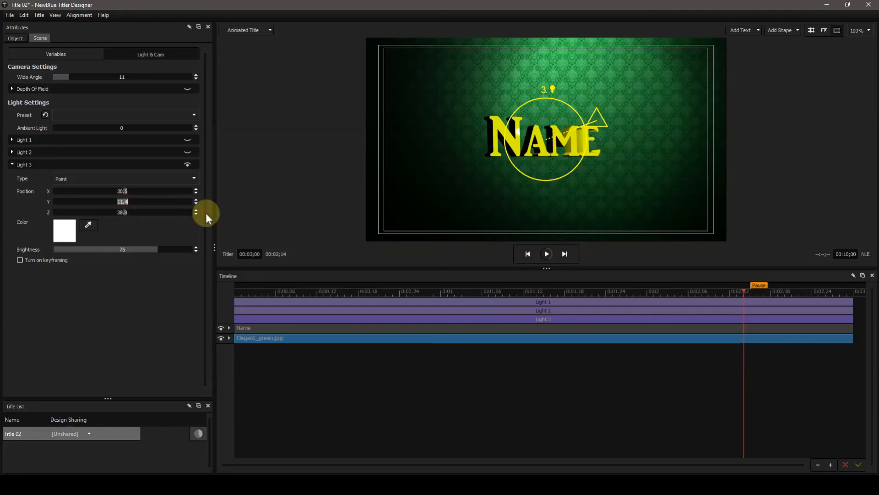
type("0")
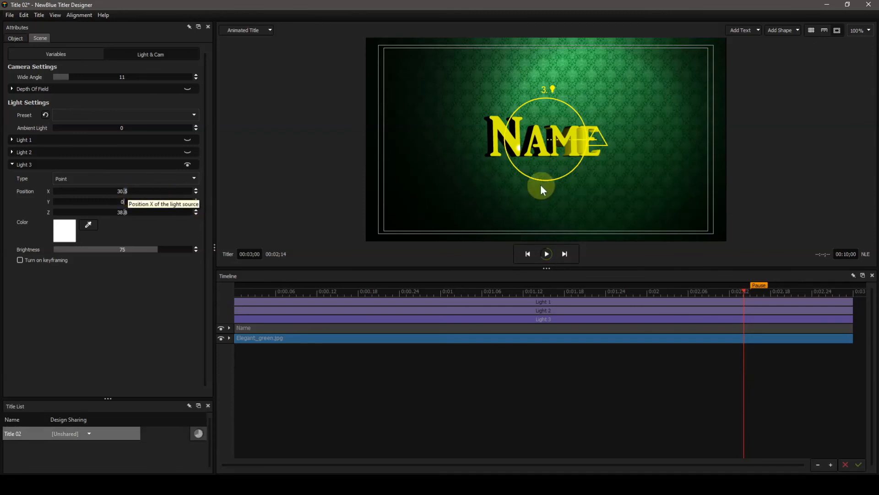
Move Light 3 close to the title's lower-right side, at about X 43.5, Y -20.4 and Z 11.2
mouse_move(586, 148)
left_mouse_down()
mouse_move(567, 142)
mouse_move(594, 145)
left_mouse_up()
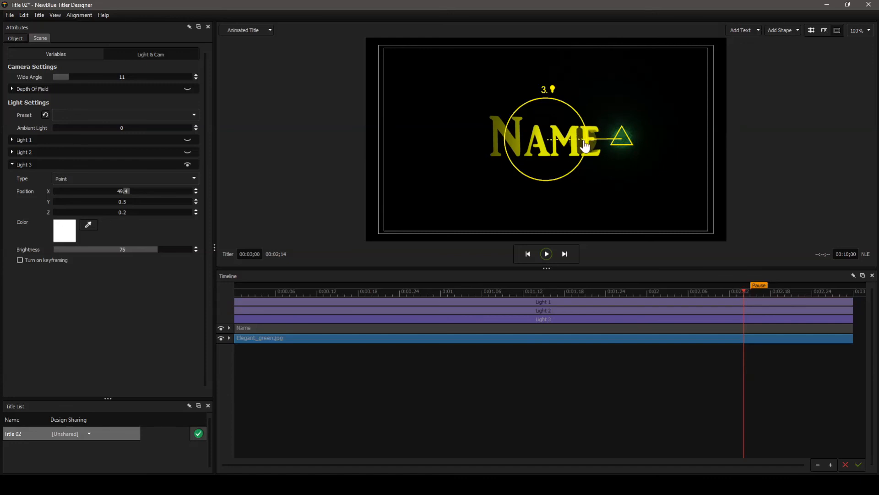
left_click_drag(583, 144, 580, 169)
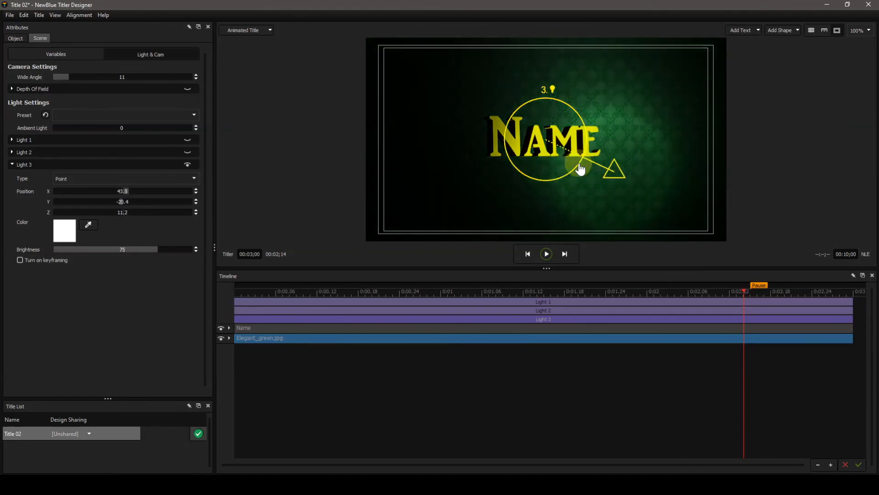